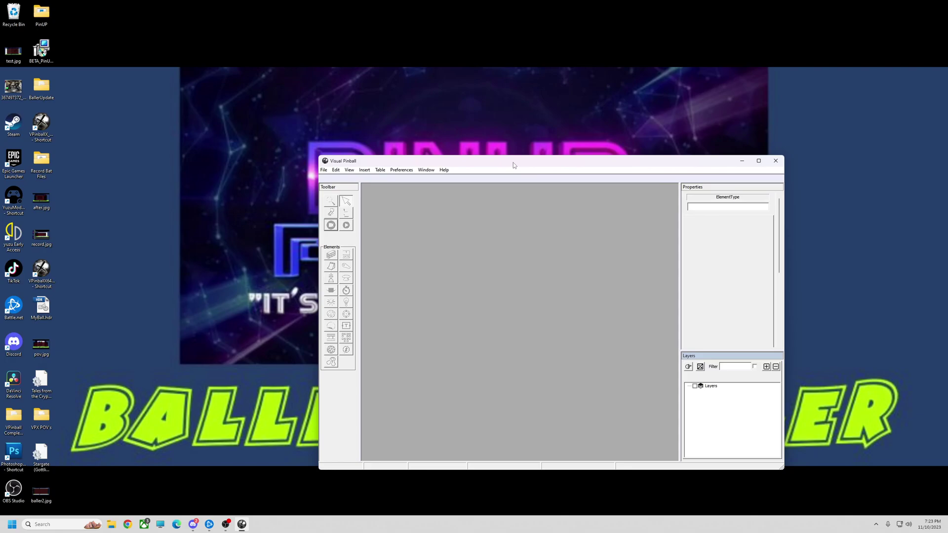
- Open the video and graphics preferences, then close them without saving
mouse_move(514, 162)
left_mouse_down()
mouse_move(522, 149)
mouse_move(522, 158)
left_mouse_up()
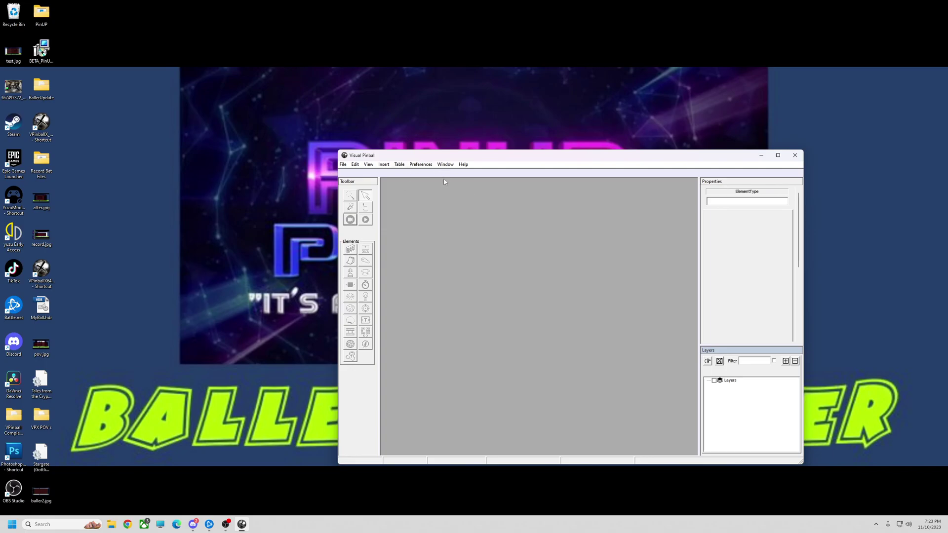
left_click_drag(501, 157, 520, 158)
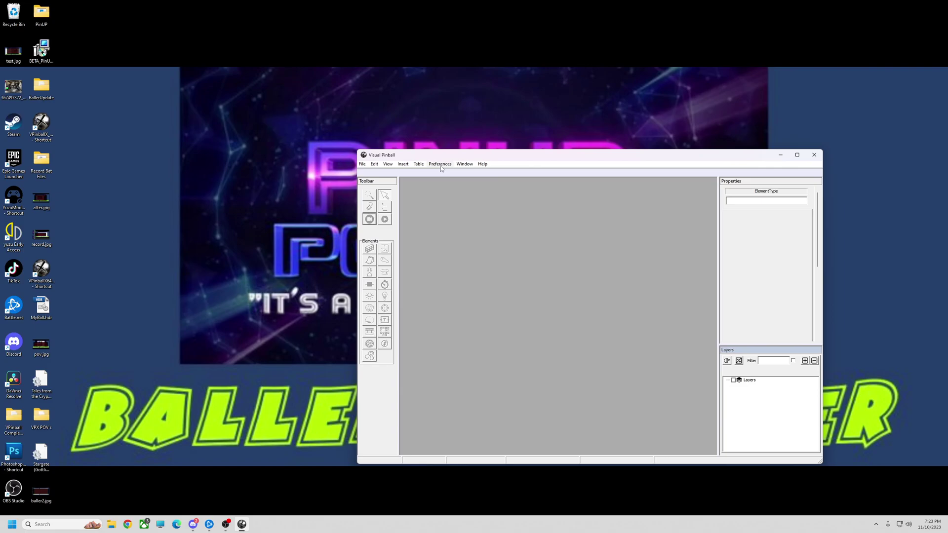
left_click(439, 165)
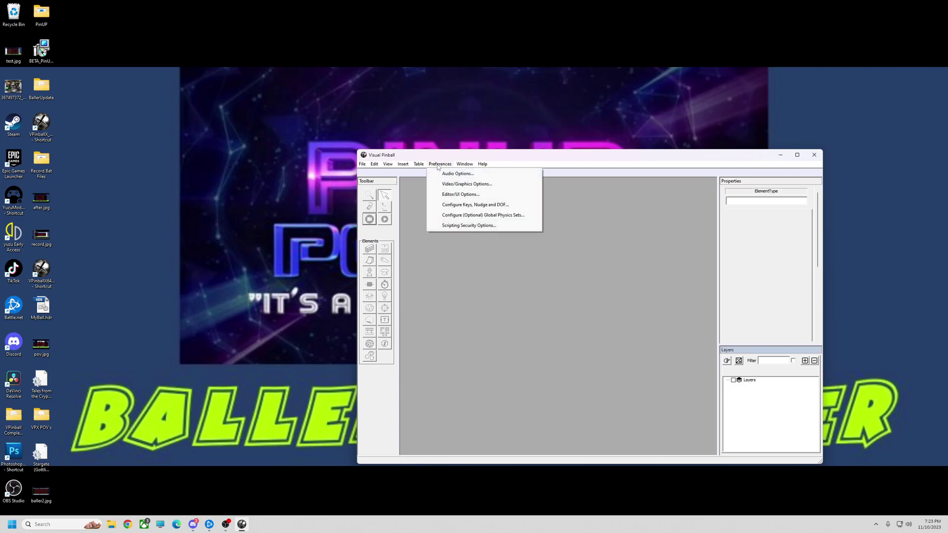
left_click(466, 184)
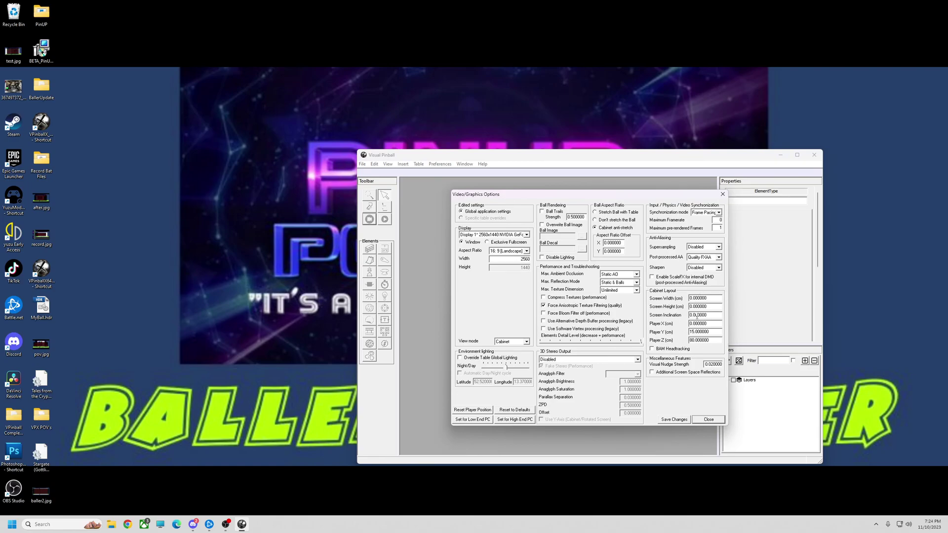
left_click_drag(623, 200, 570, 190)
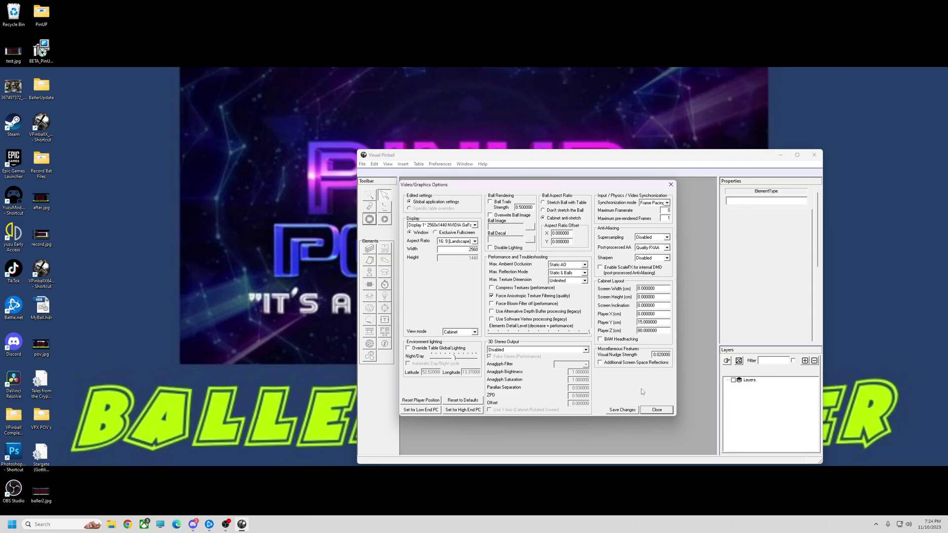
left_click(659, 410)
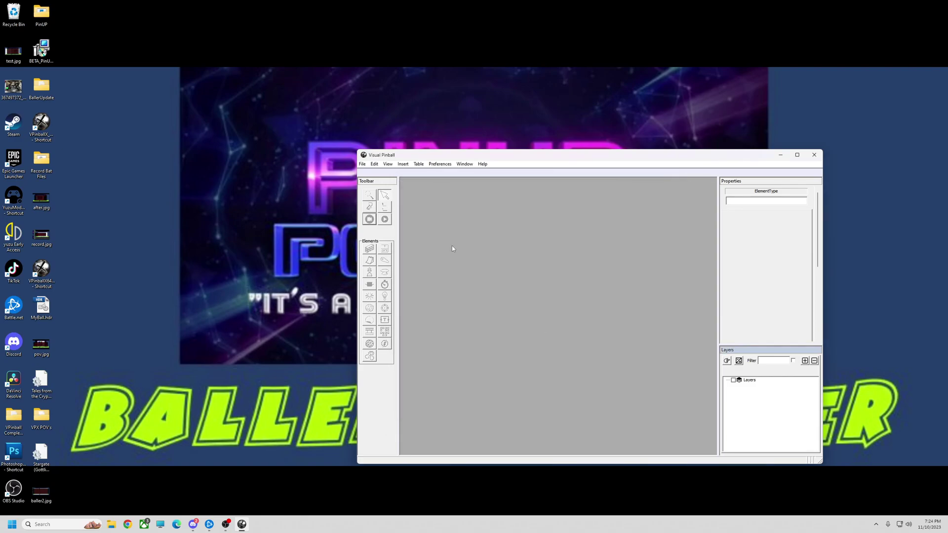
- Load Tales from the Crypt (Data East 1993).vpx from the recent files list
left_click_drag(478, 158, 452, 153)
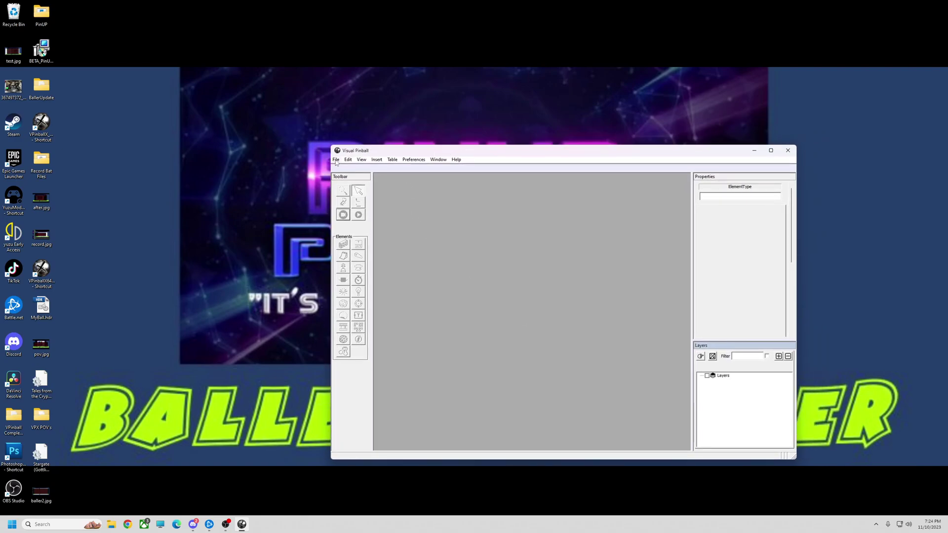
left_click_drag(387, 153, 392, 147)
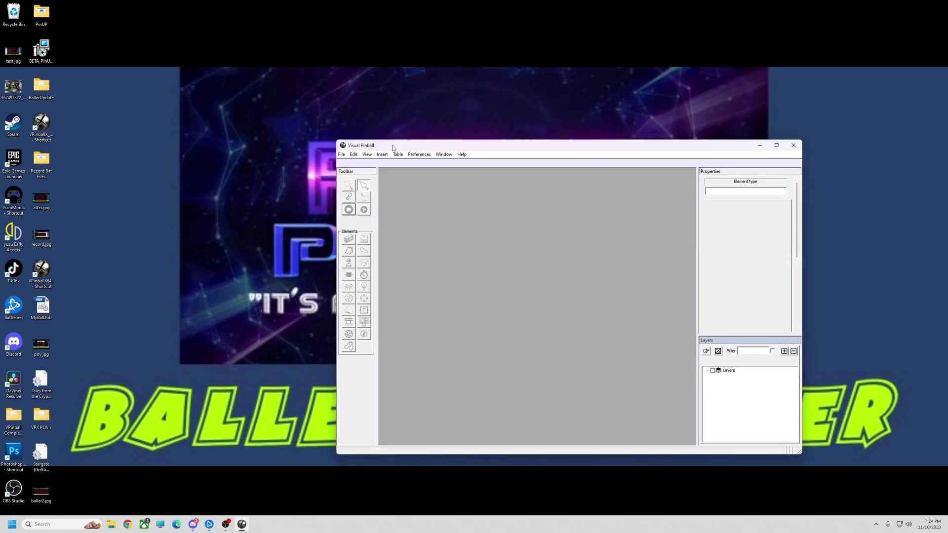
left_click(341, 155)
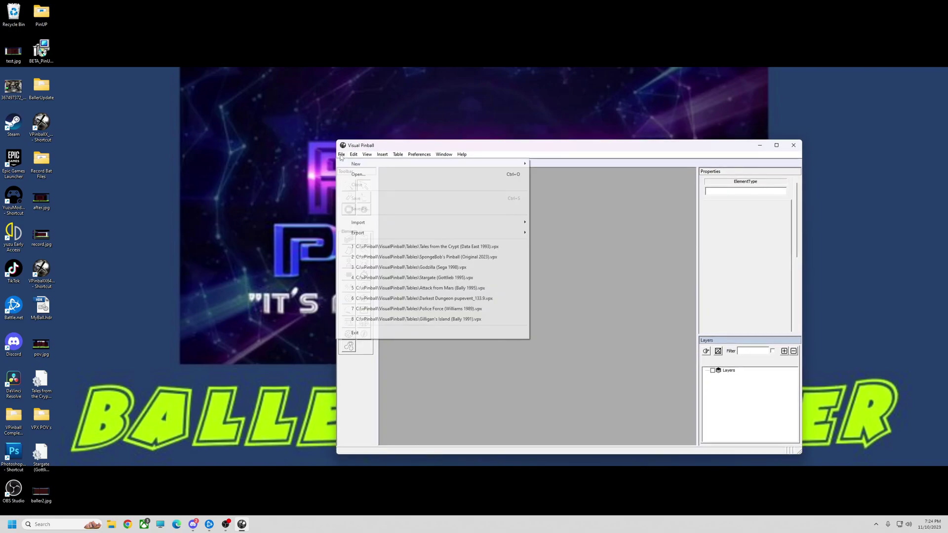
left_click(427, 246)
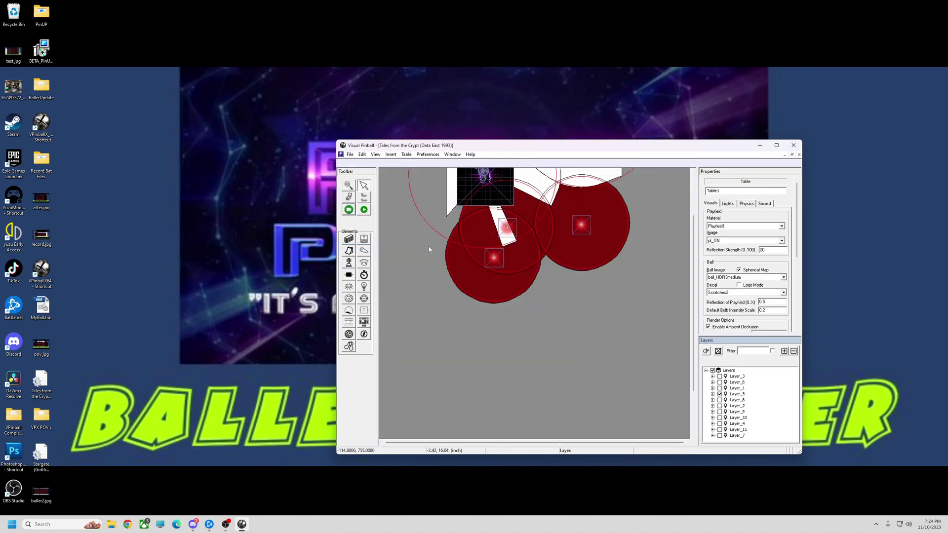
mouse_move(516, 146)
left_mouse_down()
mouse_move(539, 141)
mouse_move(522, 137)
left_mouse_up()
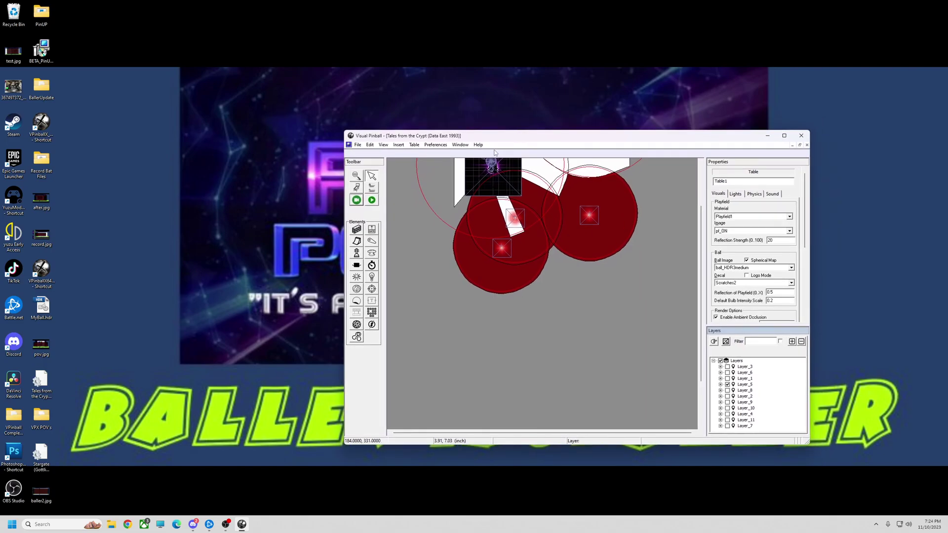
- Start the table with F5 and bring up the overlay's Table Options page
key("F5")
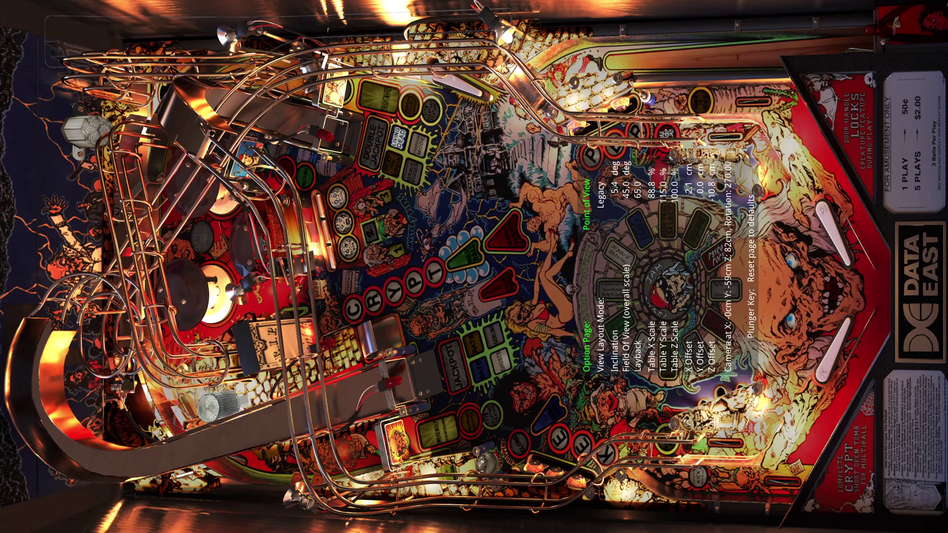
key("Control_L")
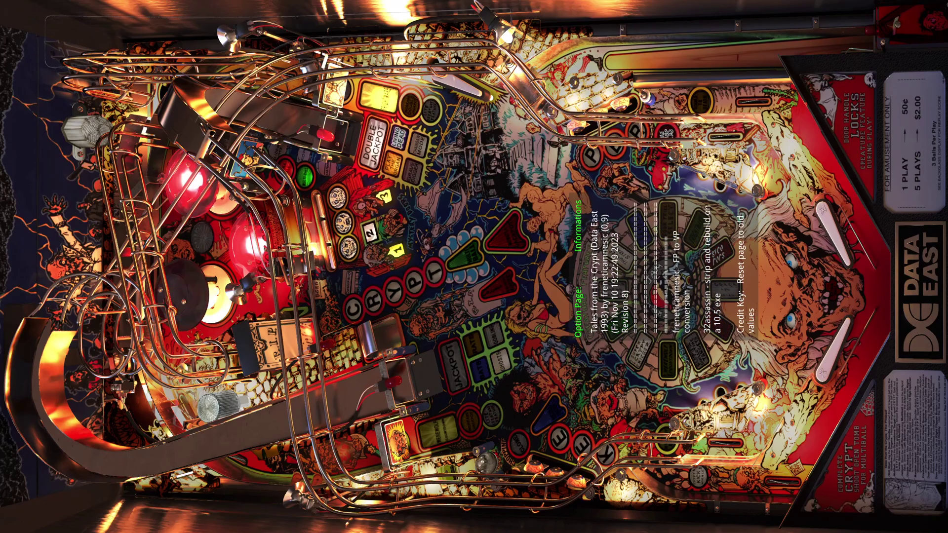
key("Control_L")
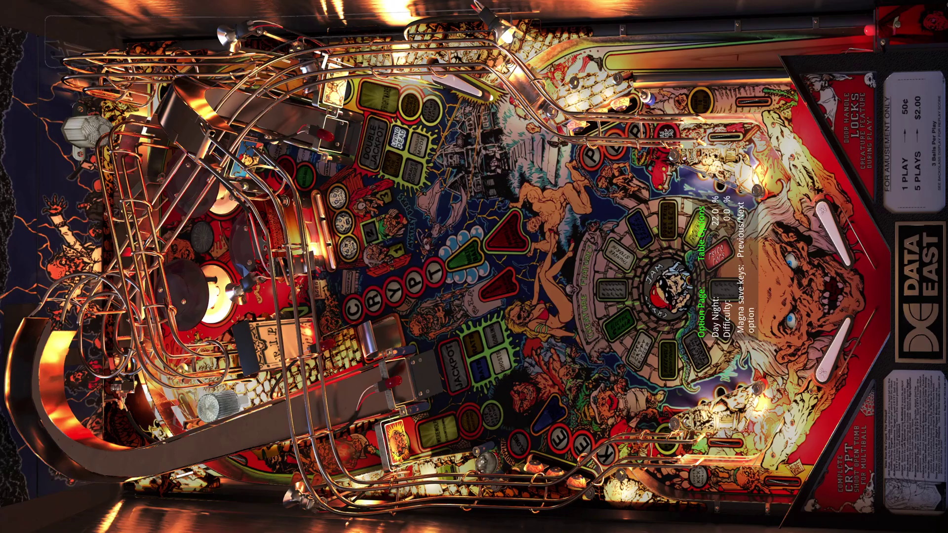
- Set Day Night to 10.0 %, then highlight View Layout Mode on the Point of View page
key("Control_R")
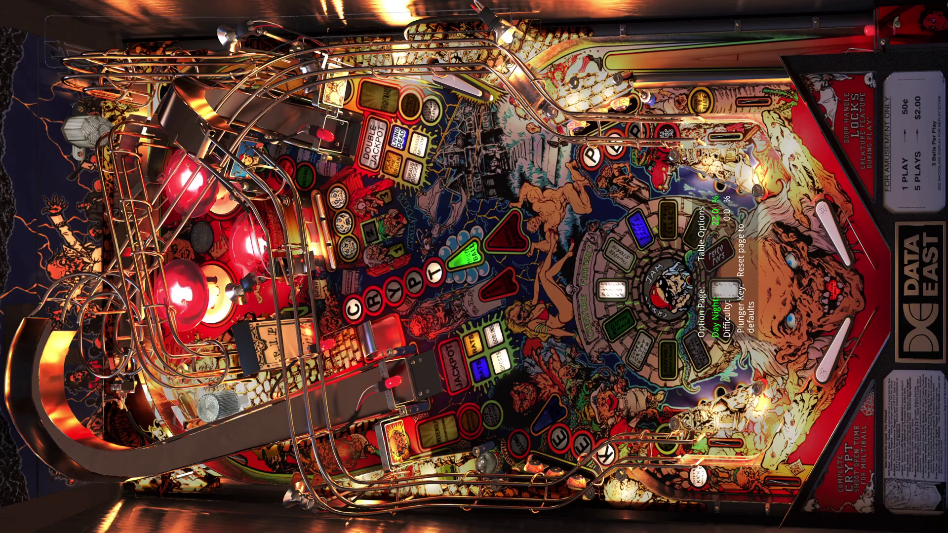
key("Shift_L")
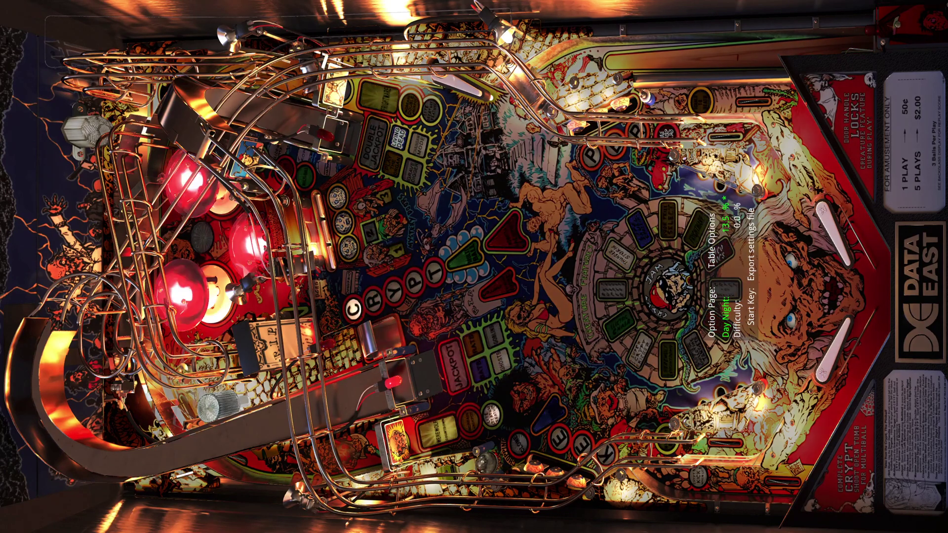
key("Shift_L")
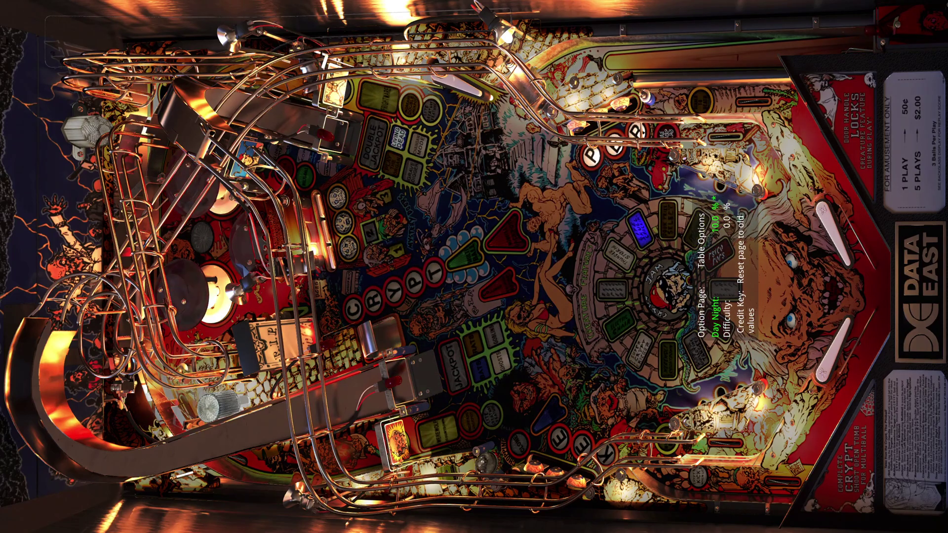
key("Shift_R")
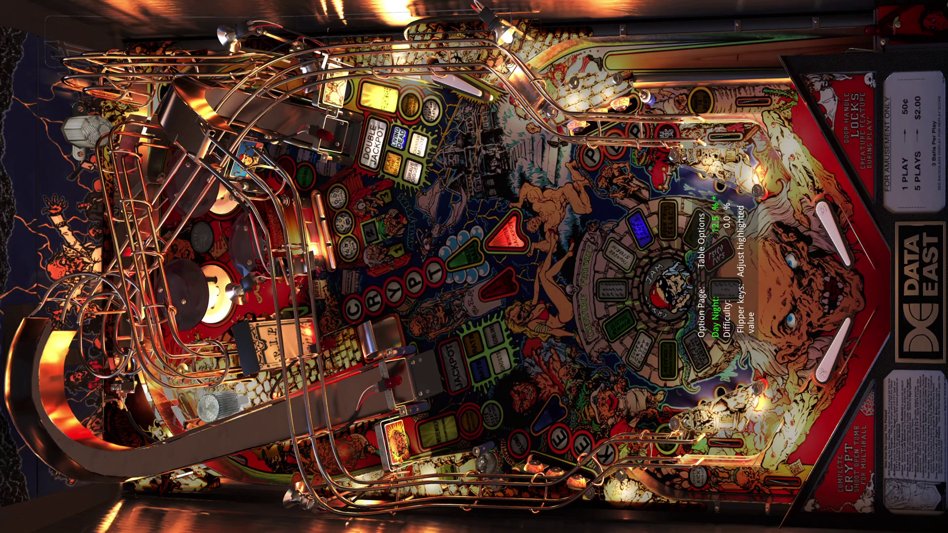
key("Shift_L")
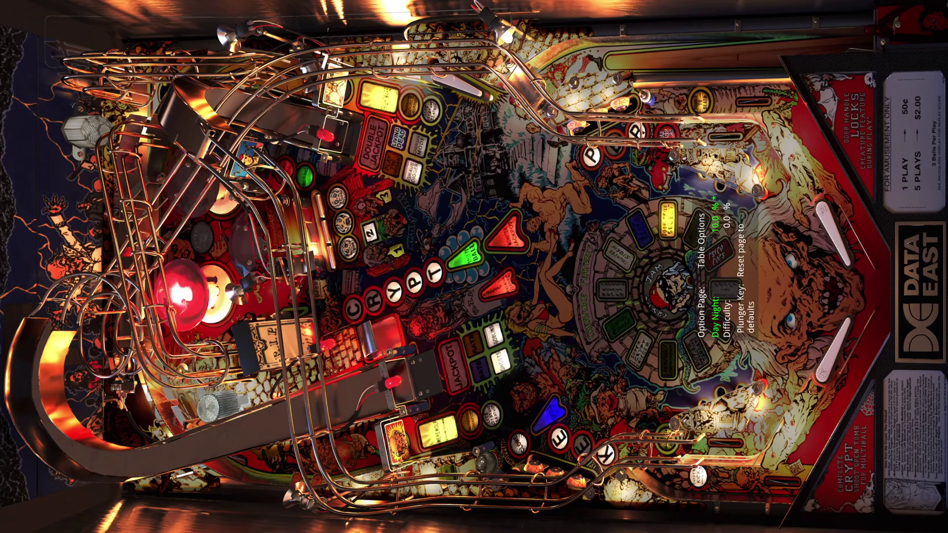
key("Control_L")
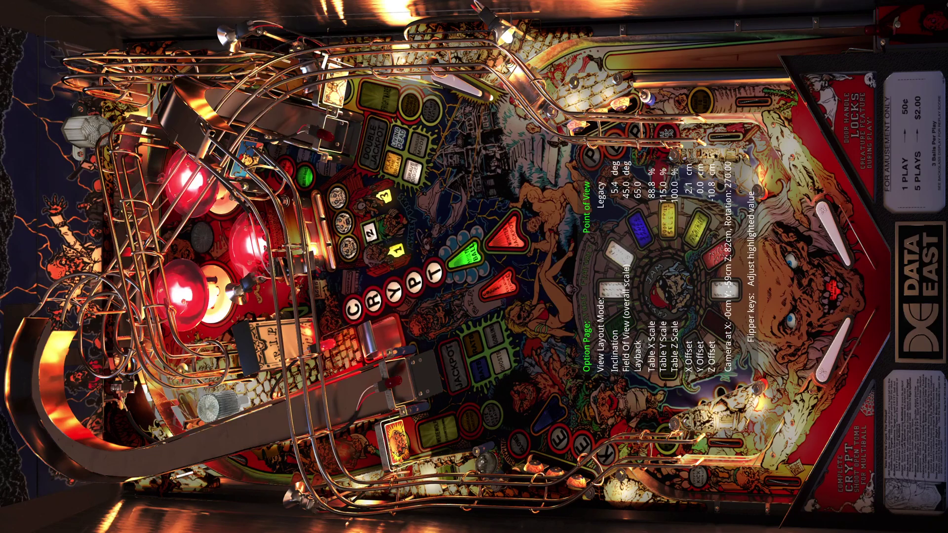
key("Control_R")
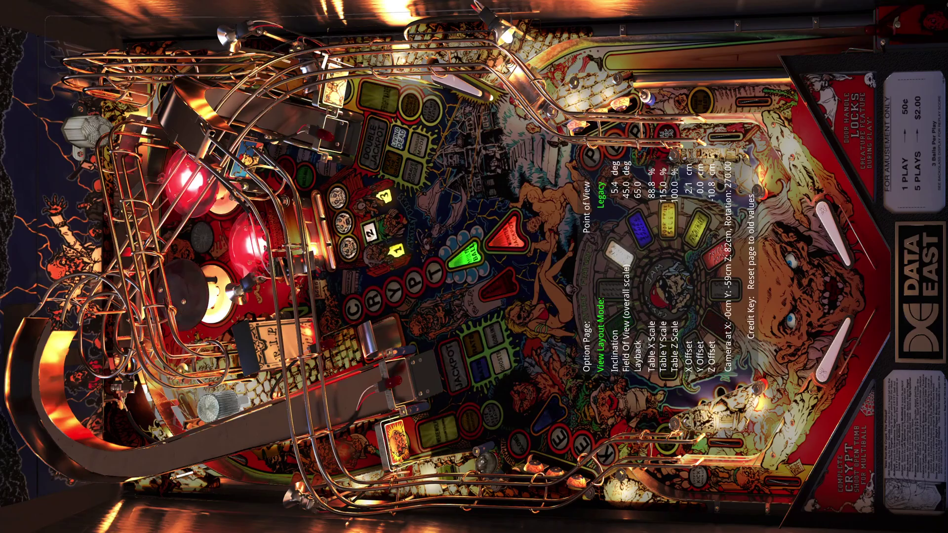
- Cycle View Layout Mode from Legacy through Camera to Window
key("Shift_R")
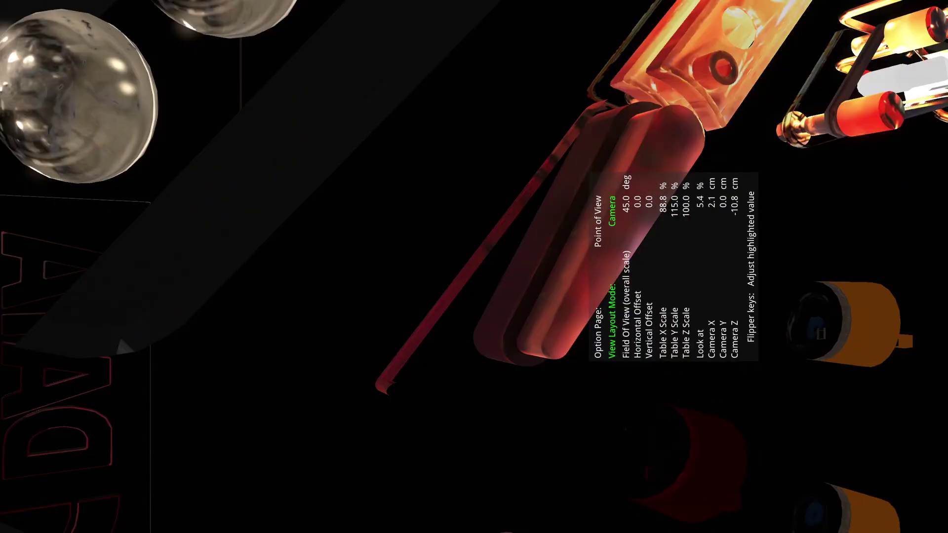
key("Shift_R")
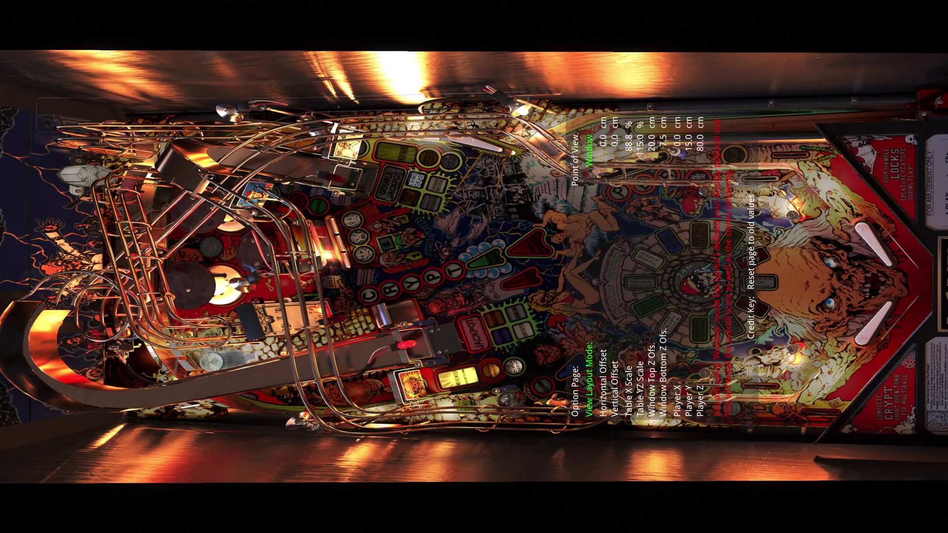
- Raise Table X Scale from 88.8 % to 122.1 %
key("Control_R")
key("Control_R")
key("Control_R")
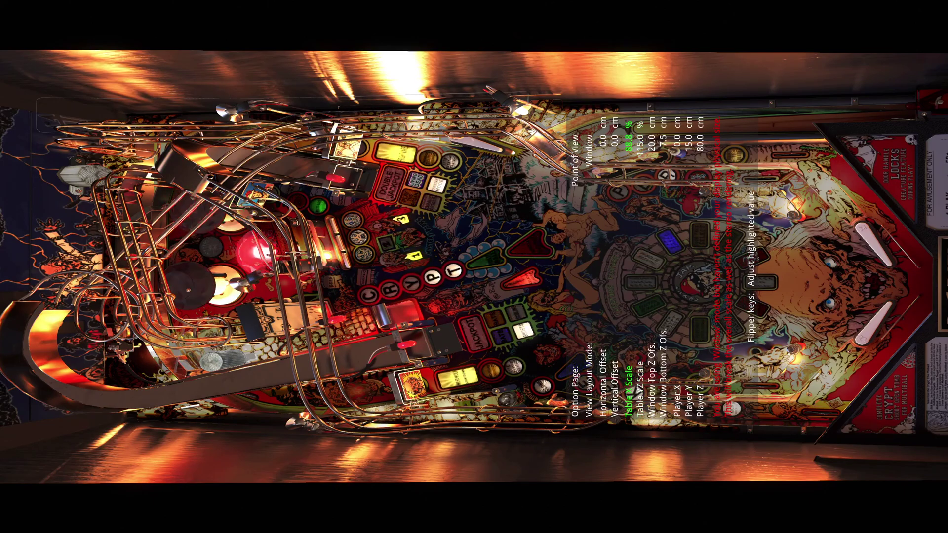
key("Shift_R")
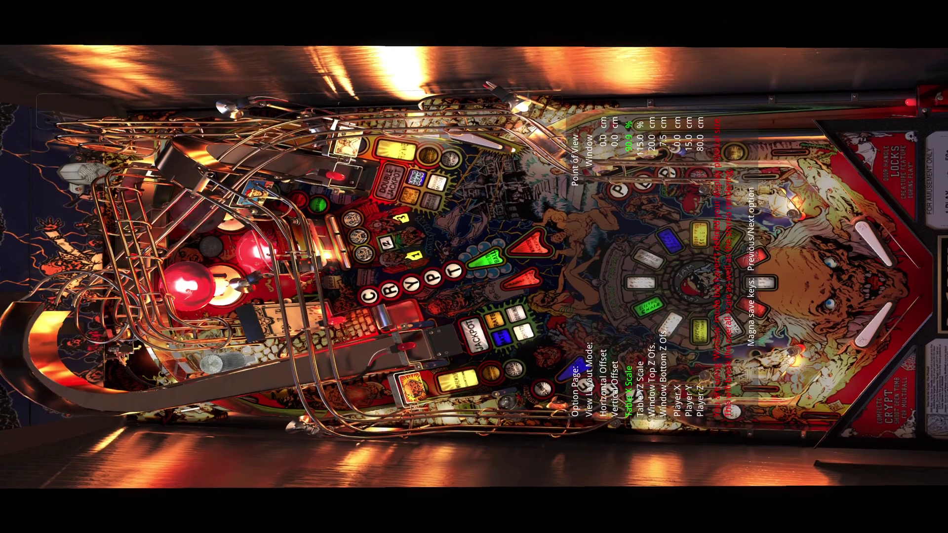
key("Shift_R")
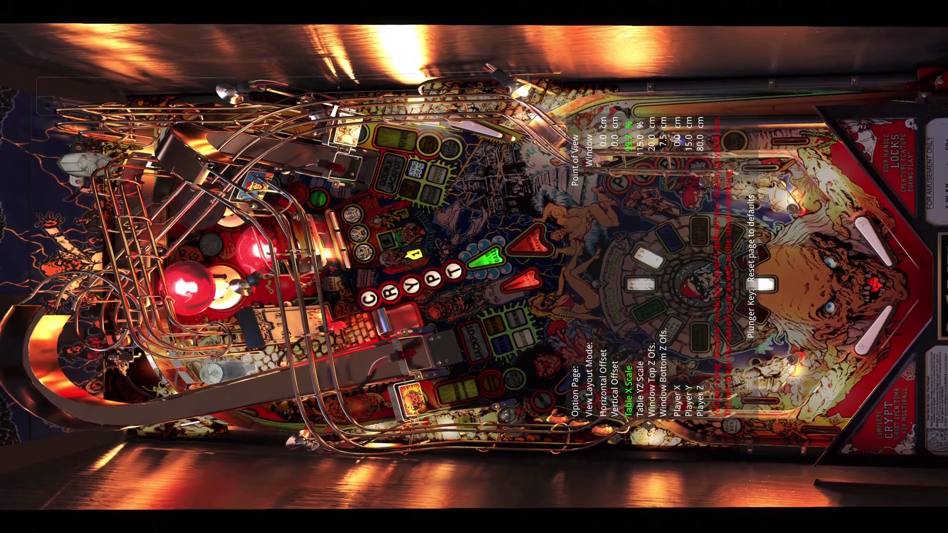
key("Shift_R")
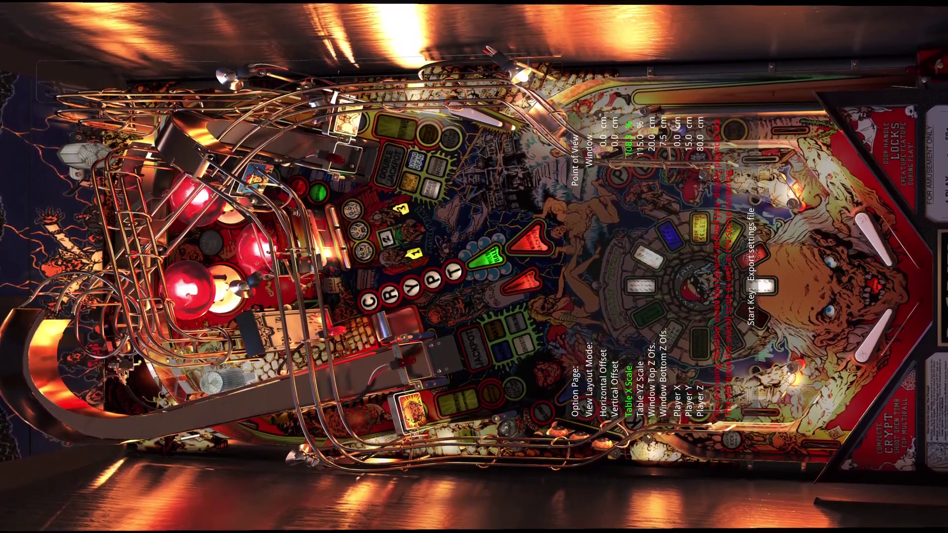
key("Shift_R")
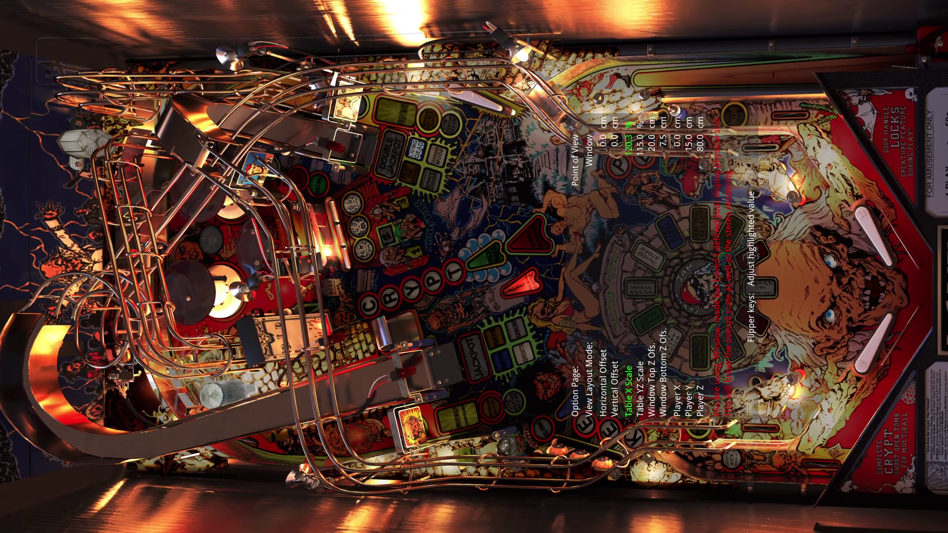
key("Shift_R")
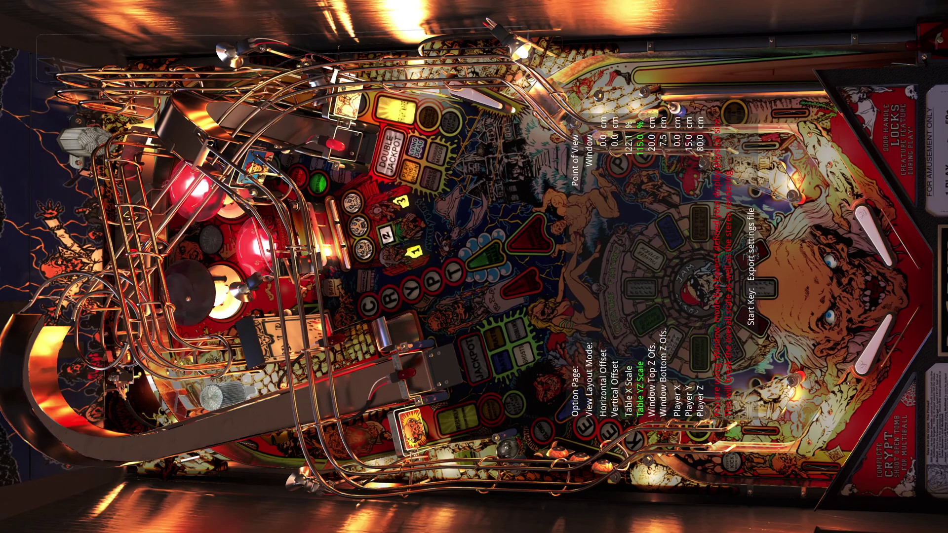
- Lower Table YZ Scale from 115 % to 104.4 %
key("Shift_L")
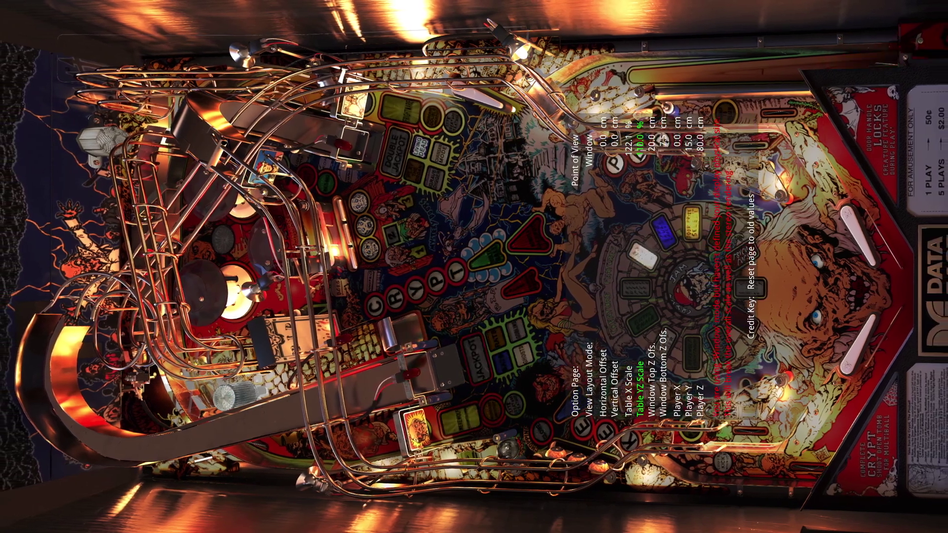
key("Shift_L")
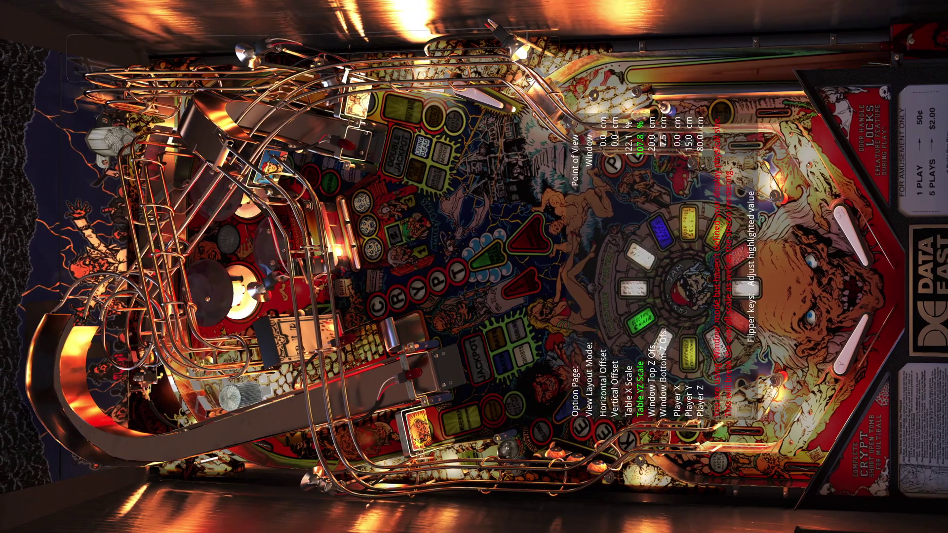
key("Shift_L")
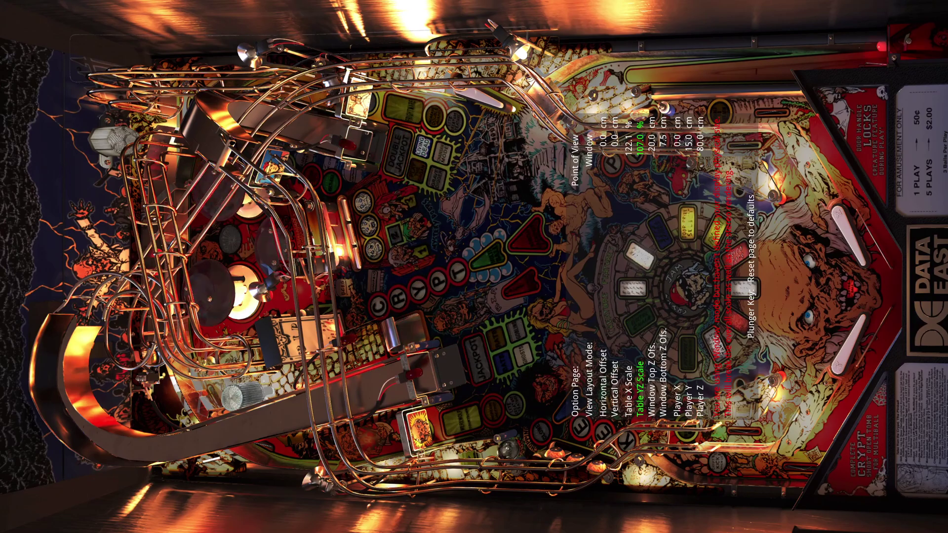
key("Shift_L")
- Set Table YZ Scale to 106.7 % and Vertical Offset to 14.0 cm
key("Shift_R")
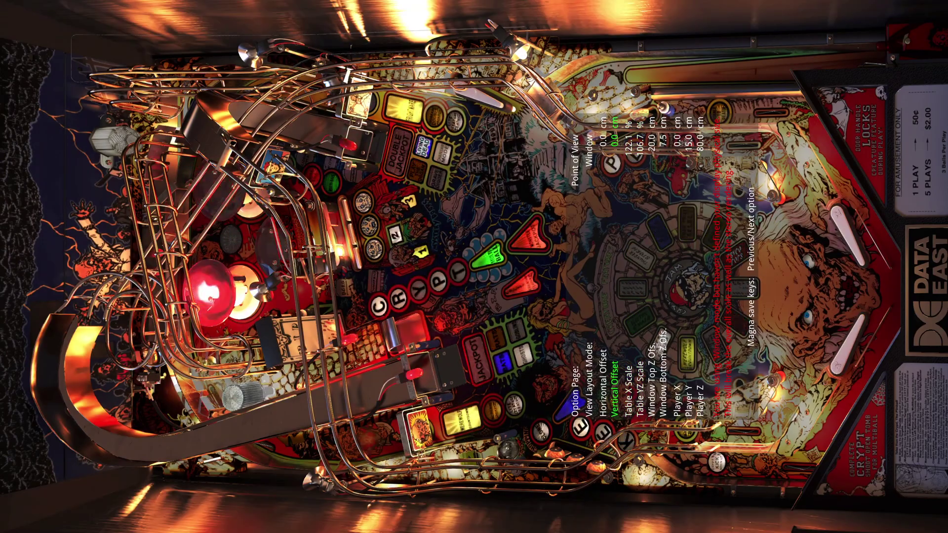
key("Shift_R")
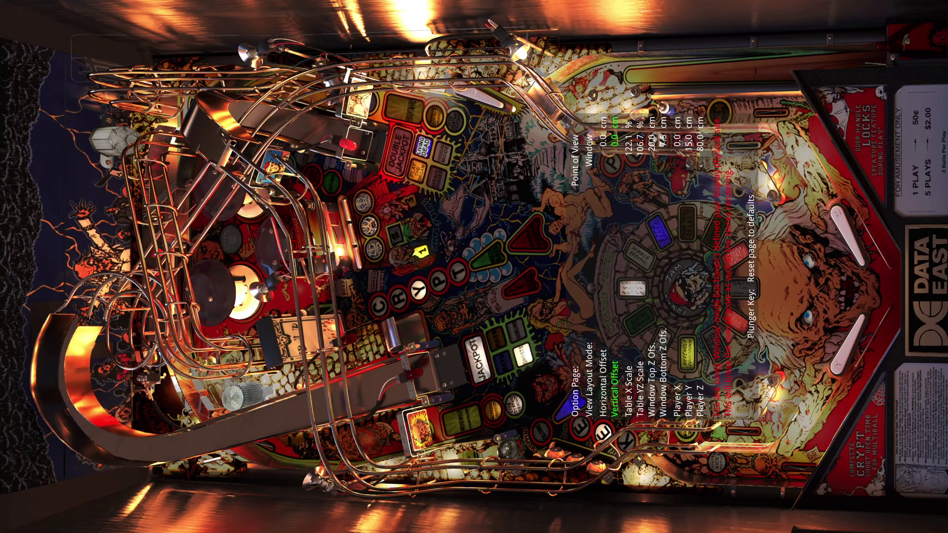
key("Shift_L")
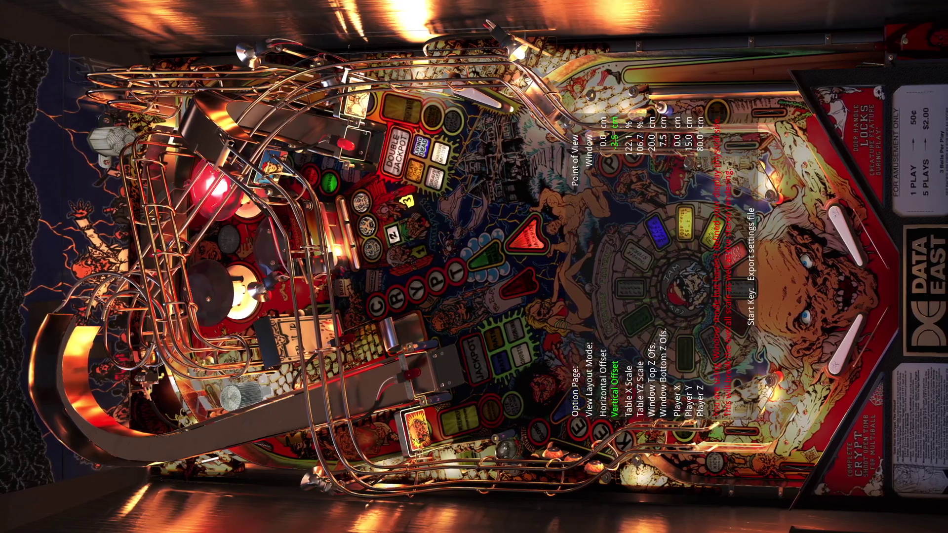
key("Shift_L")
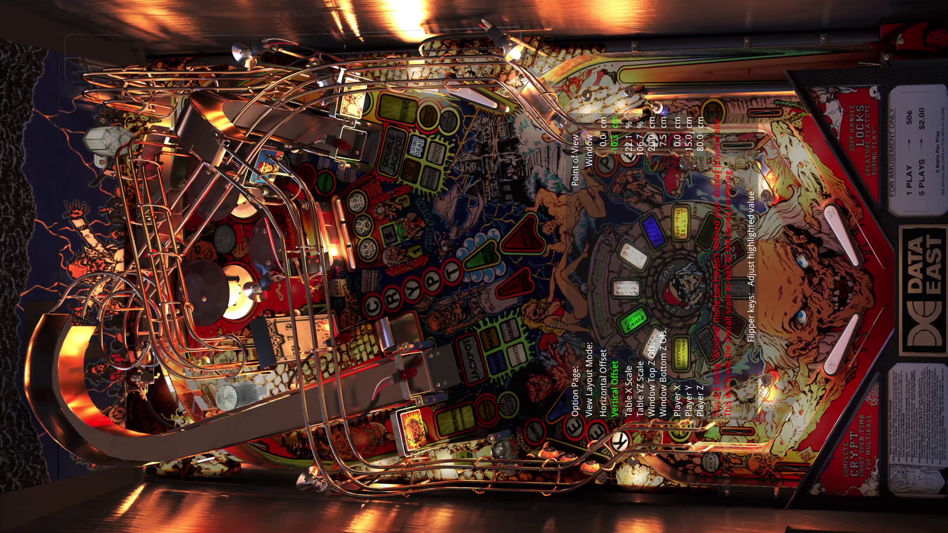
key("Shift_L")
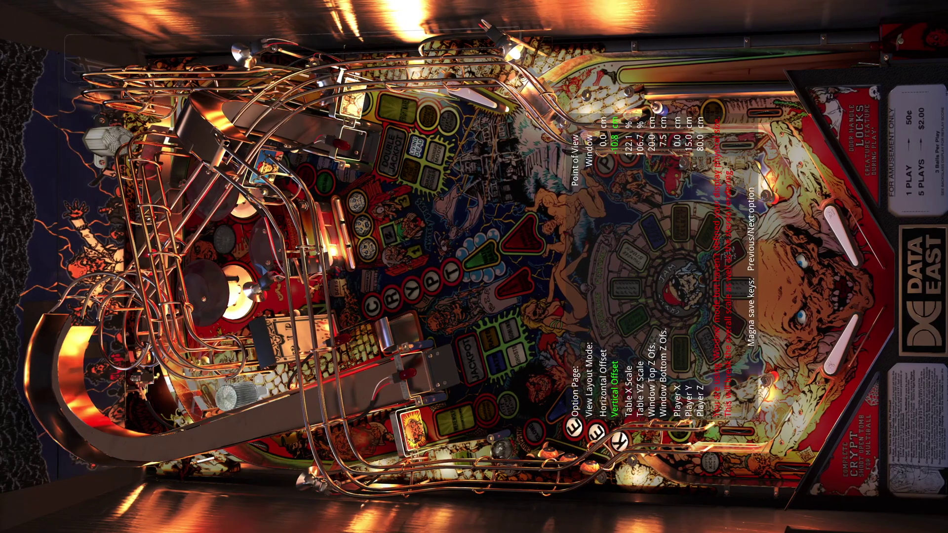
key("Shift_R")
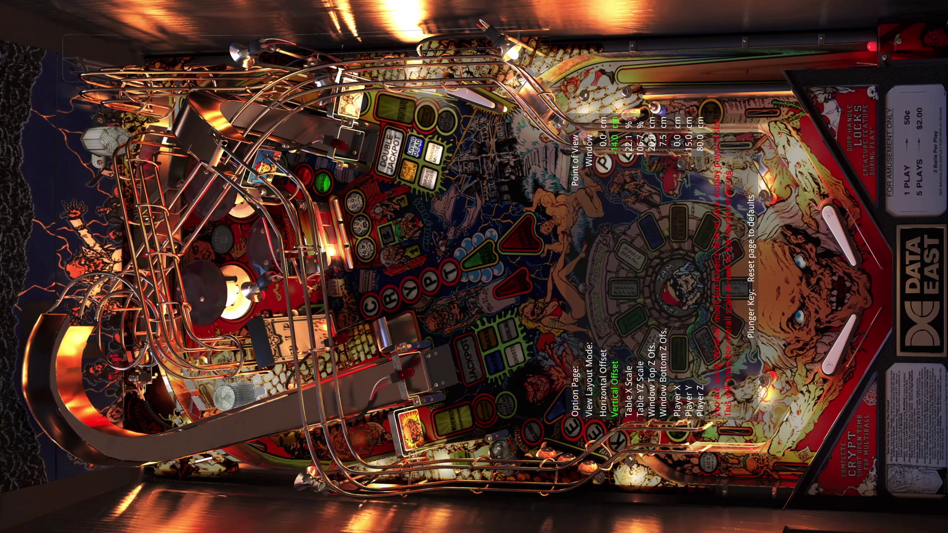